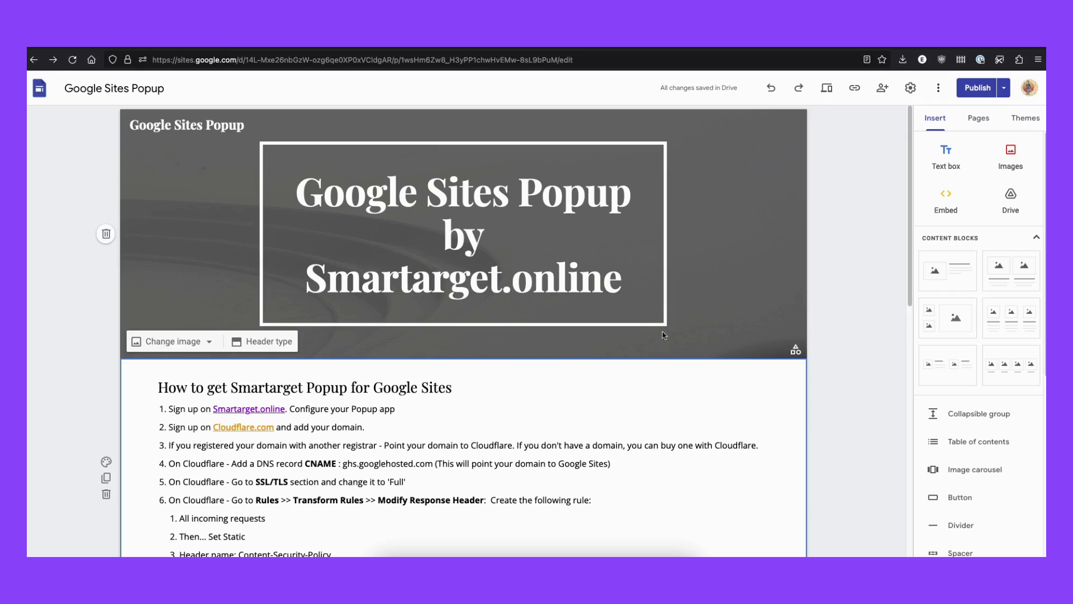
left_click(910, 88)
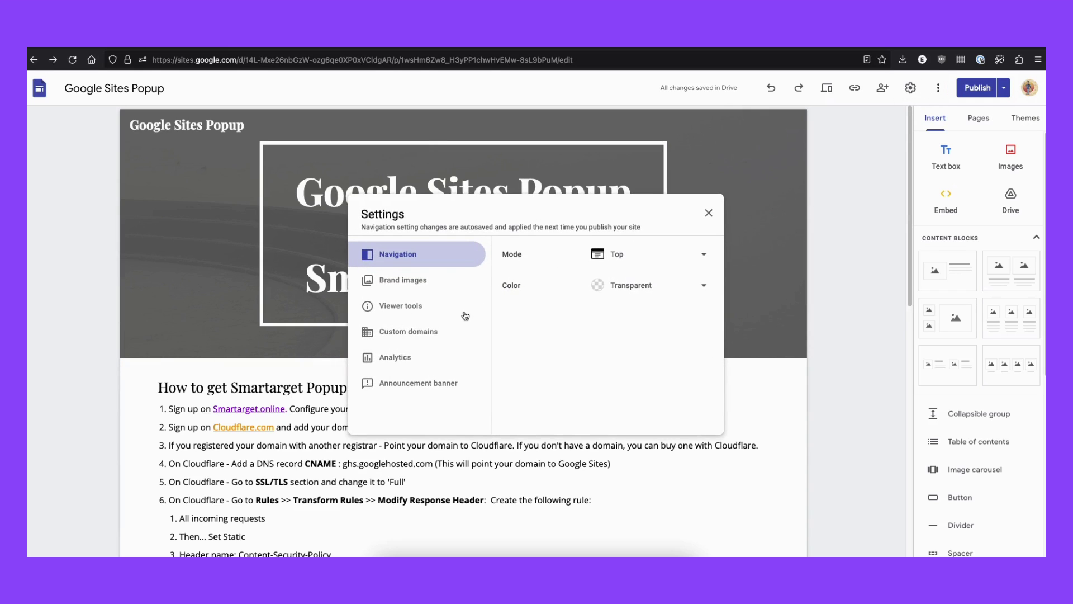
left_click(455, 331)
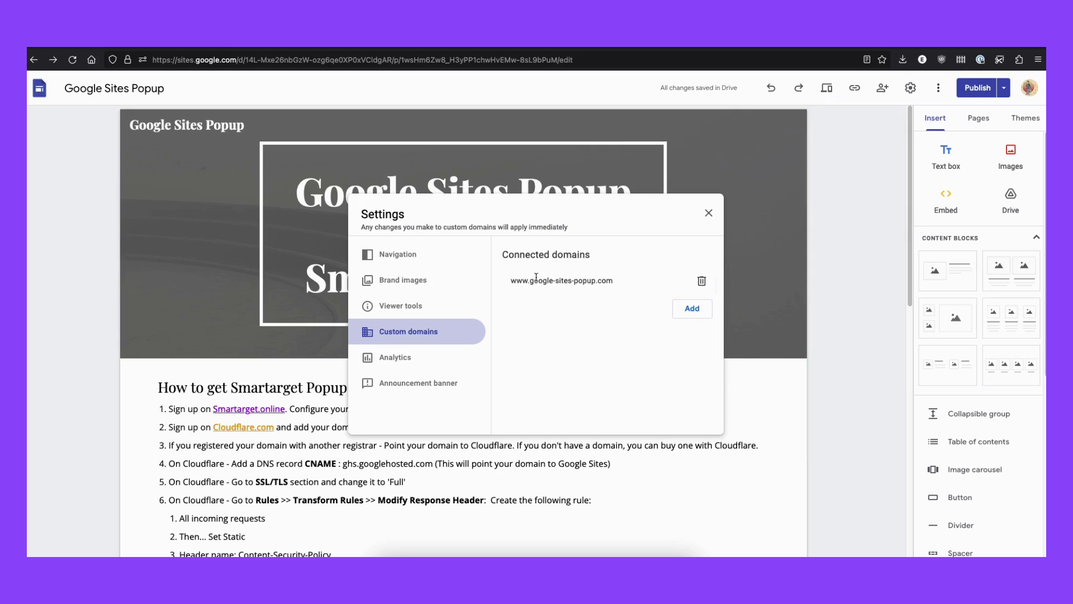
left_click_drag(532, 280, 611, 281)
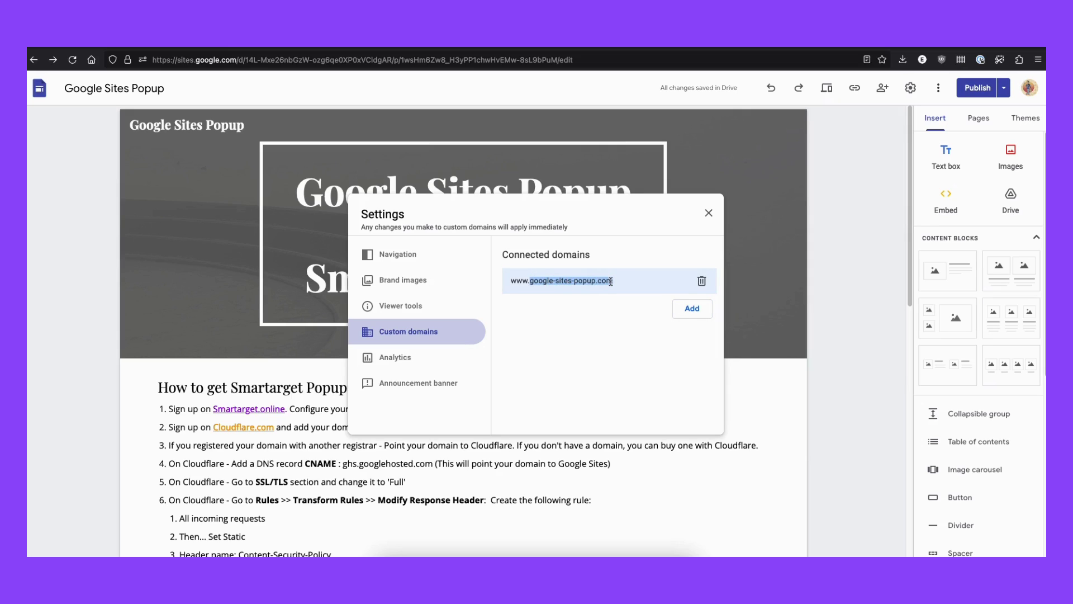
Start adding a third-party custom domain, then cancel the setup and close Settings
left_click(692, 310)
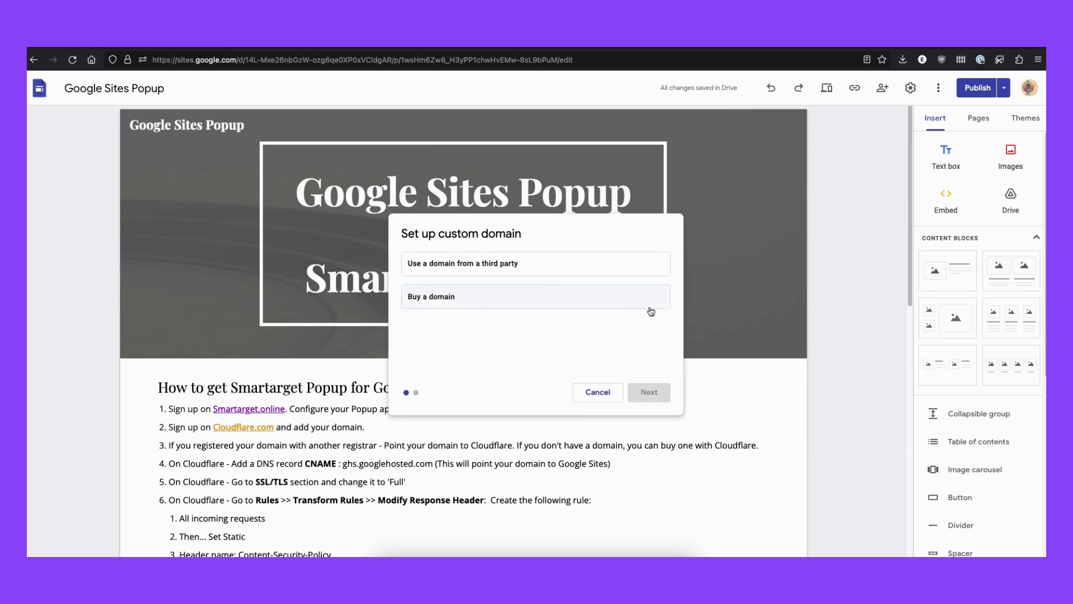
left_click(468, 261)
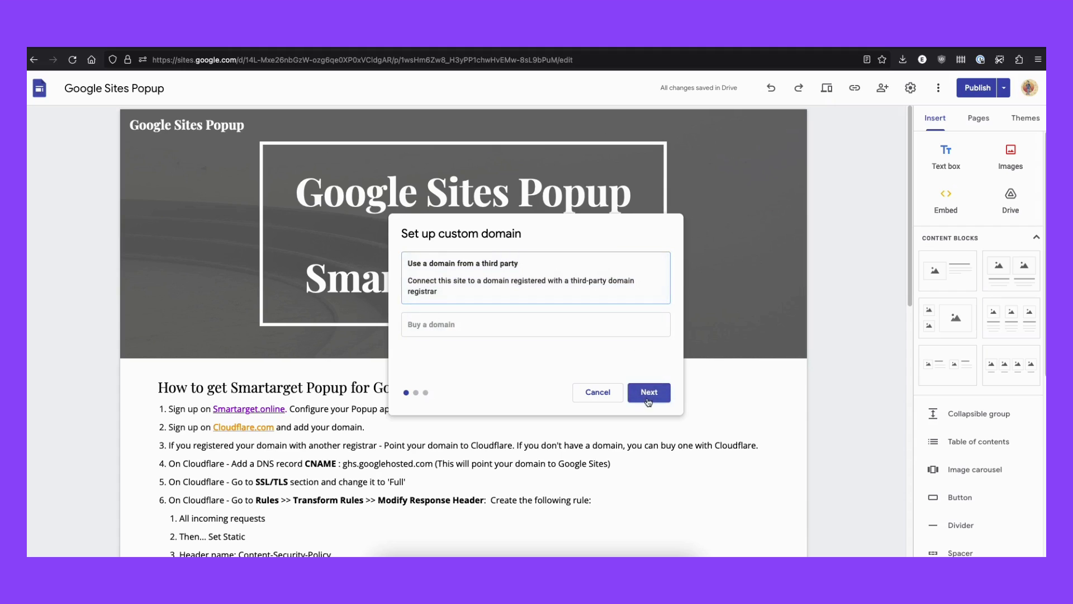
left_click(648, 391)
left_click(596, 391)
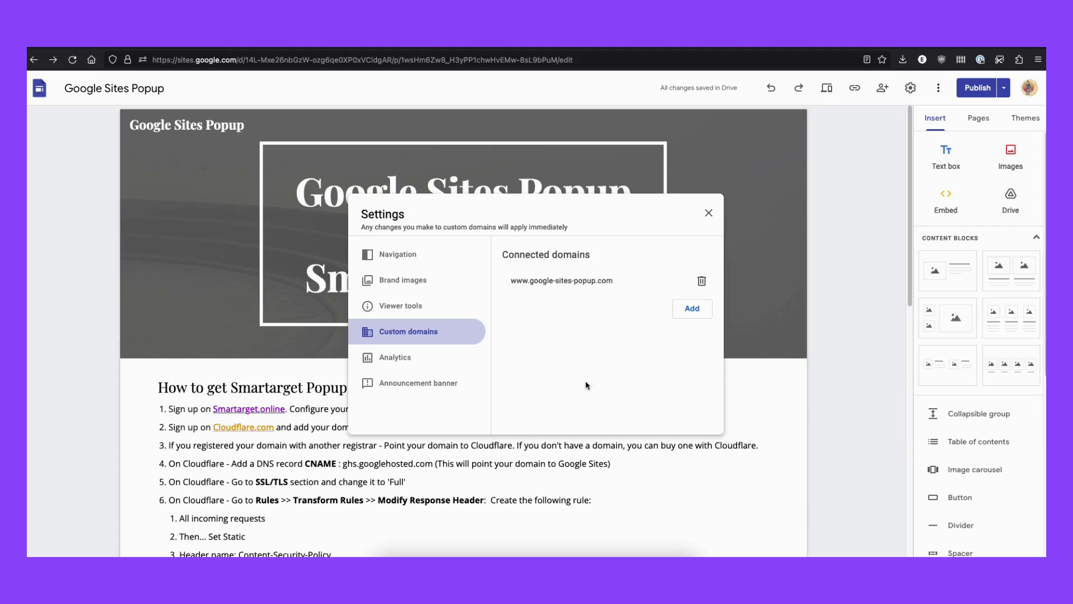
left_click(709, 214)
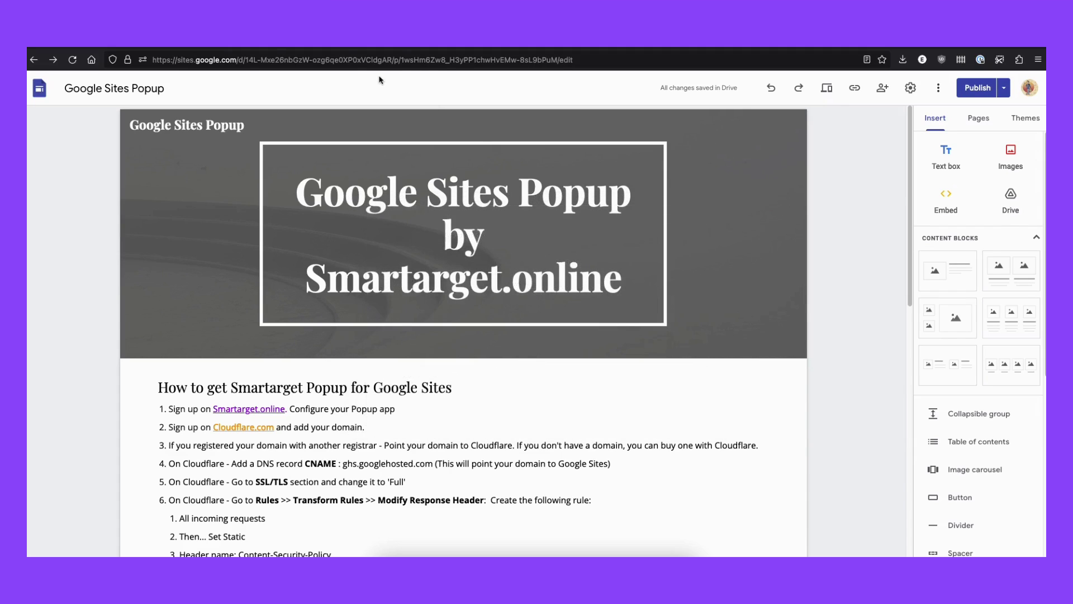
left_click(269, 47)
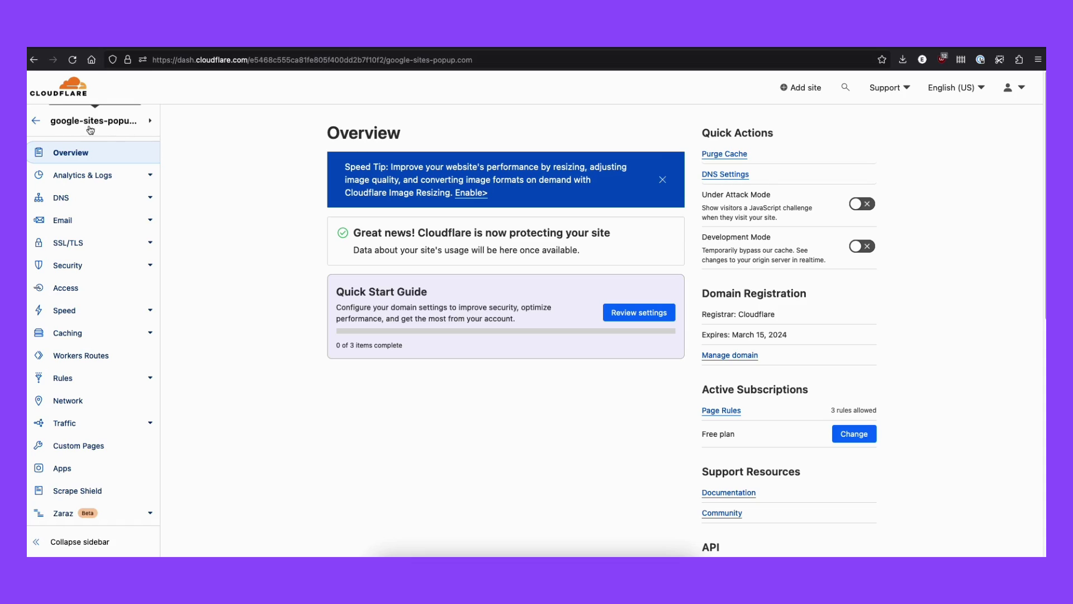
left_click(64, 202)
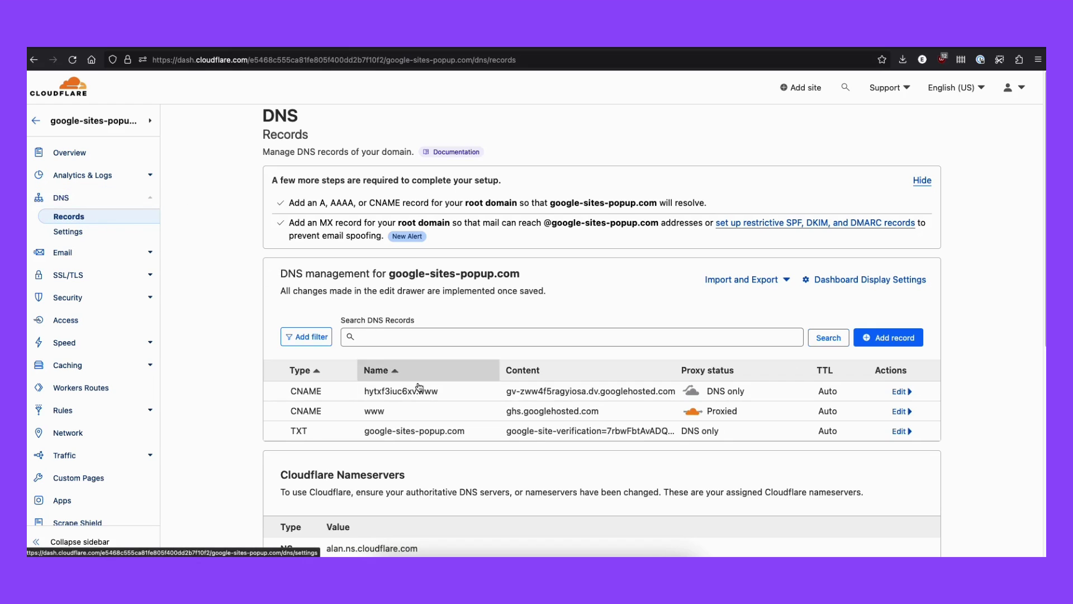
double_click(370, 412)
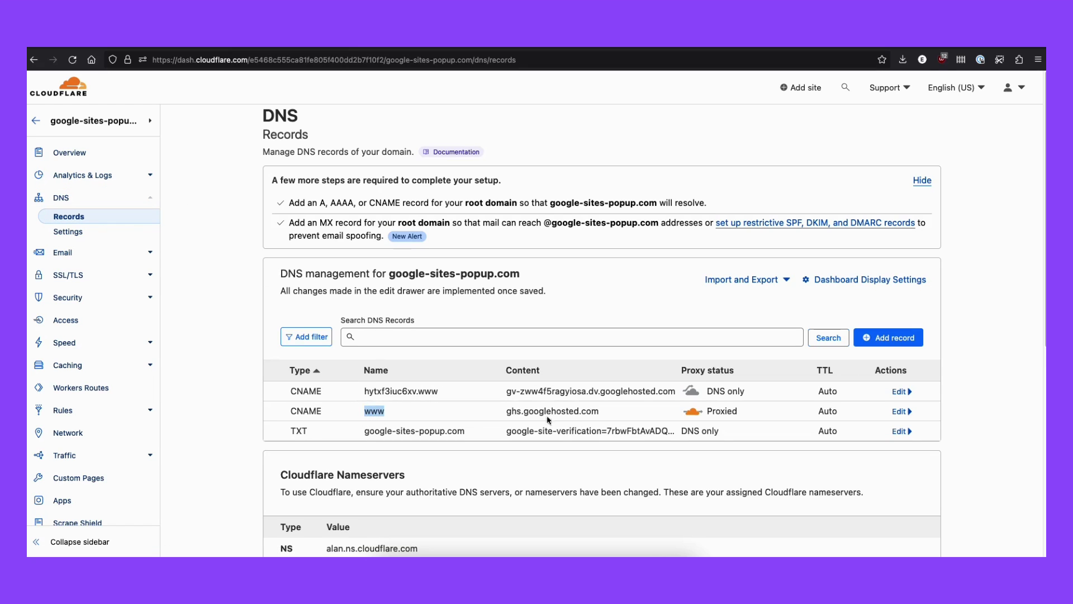
left_click_drag(506, 412, 601, 413)
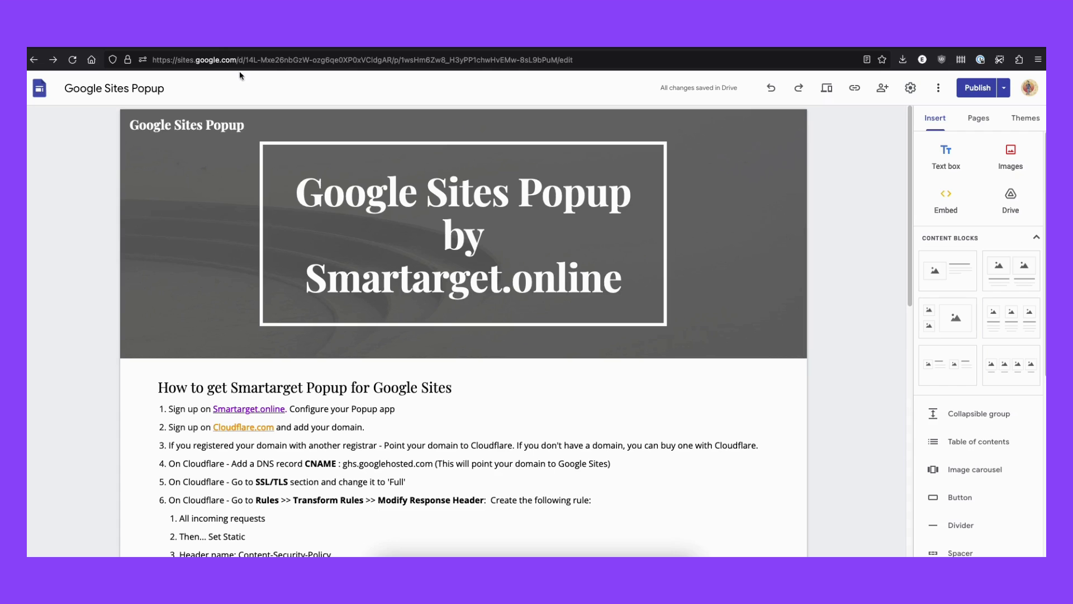
Scroll through the setup instructions in the Sites editor
scroll(318, 337, "down", 4)
scroll(317, 338, "up", 4)
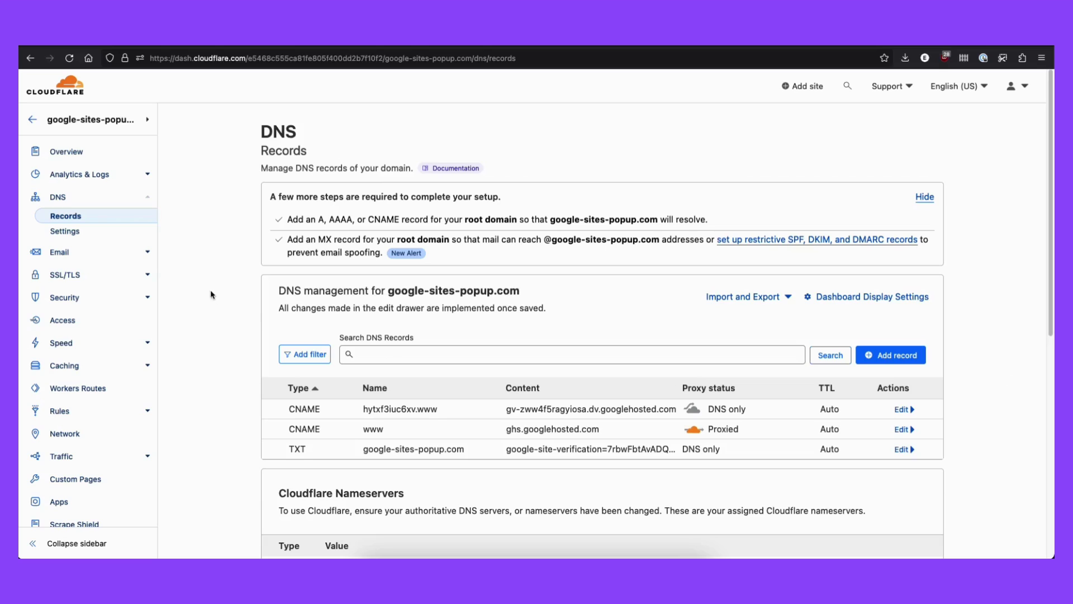
Check that SSL/TLS encryption is Full (strict), then go to the domain's Rules
left_click(73, 280)
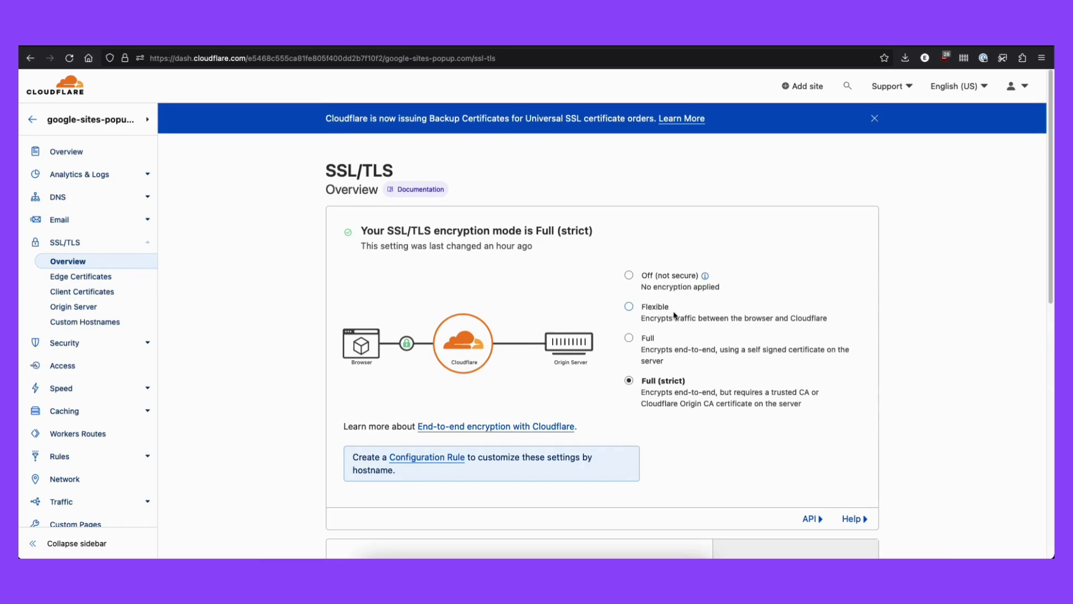
left_click(63, 457)
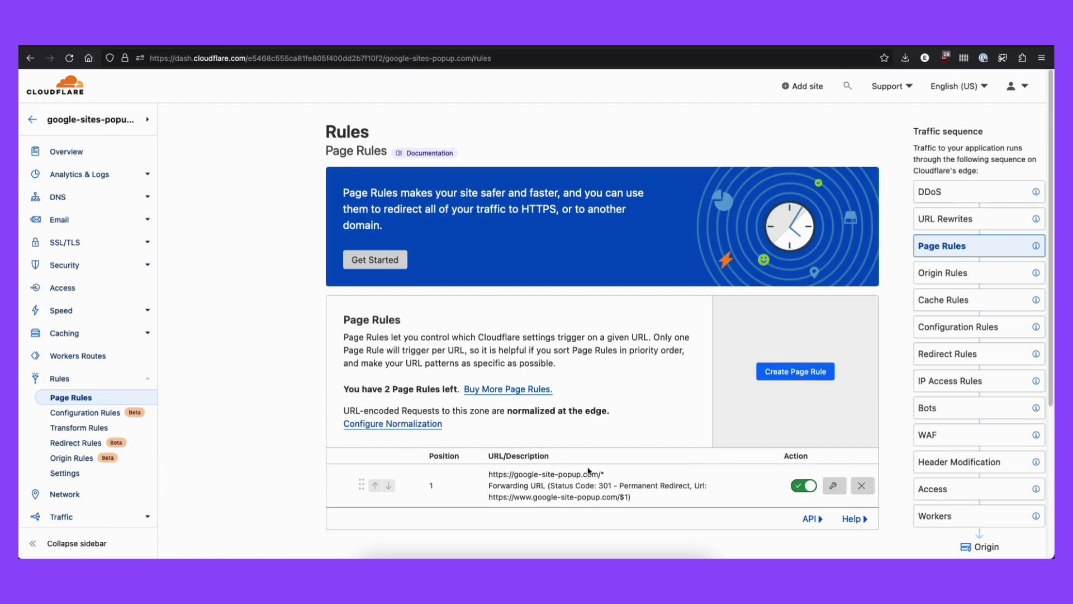
Open the Content-Security-Policy response header rule and inspect its *.smartarget.online value
left_click(89, 429)
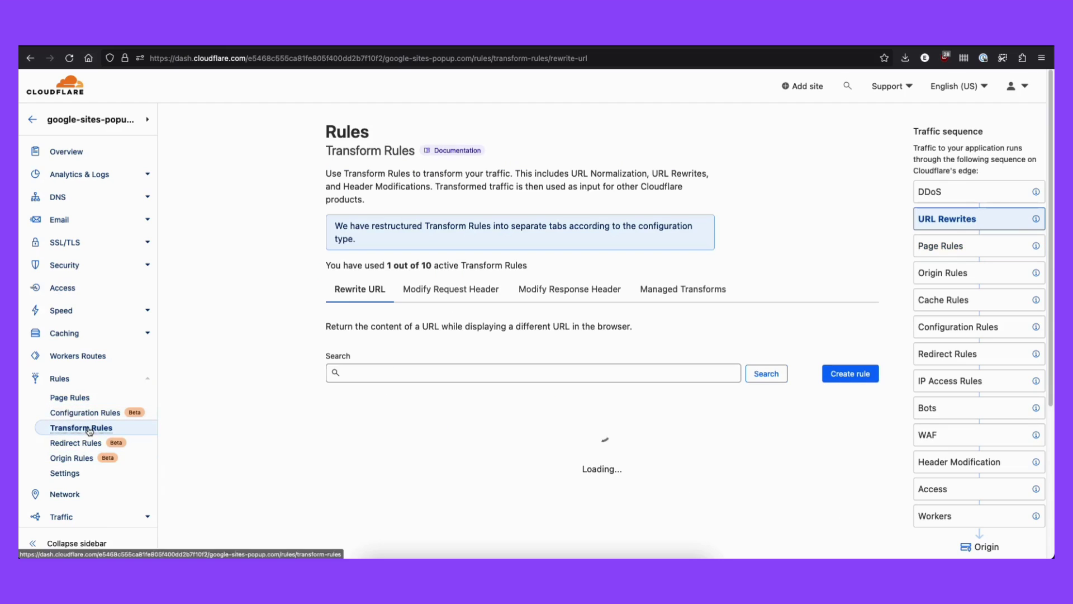
left_click(563, 331)
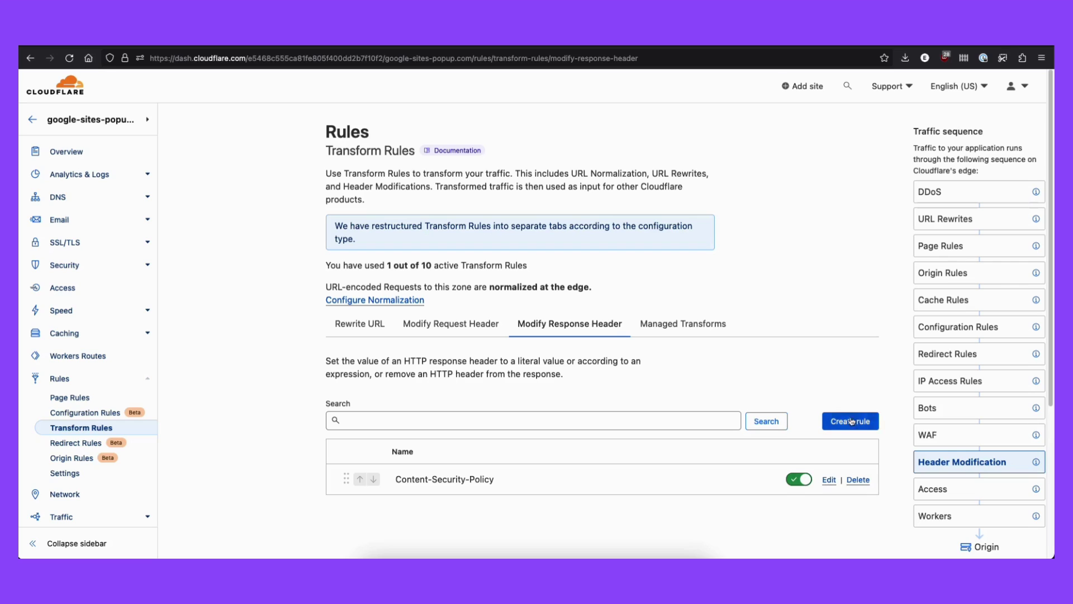
left_click(829, 479)
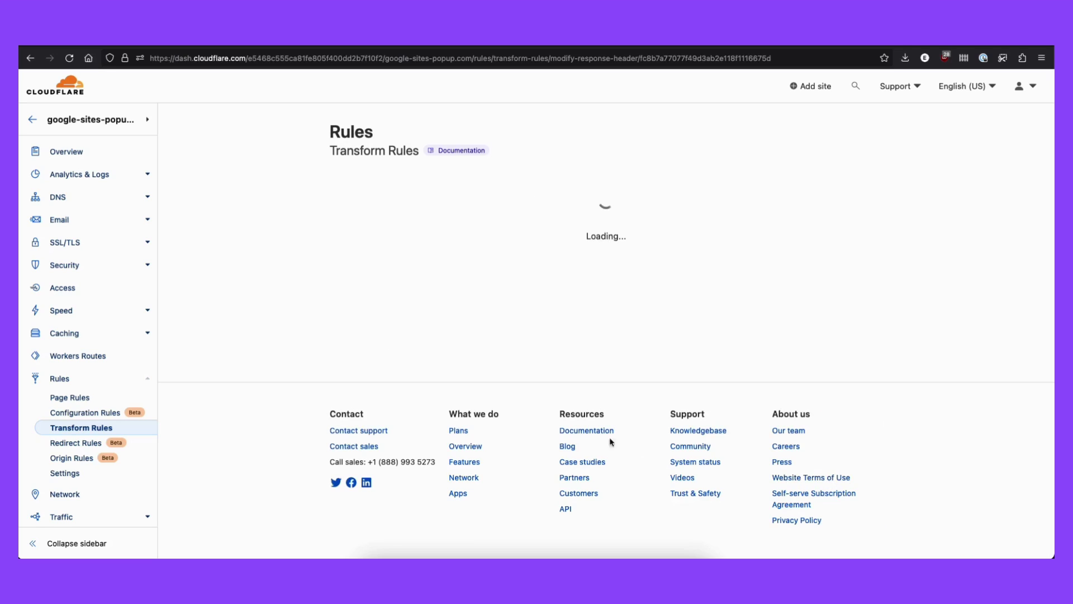
scroll(500, 404, "down", 3)
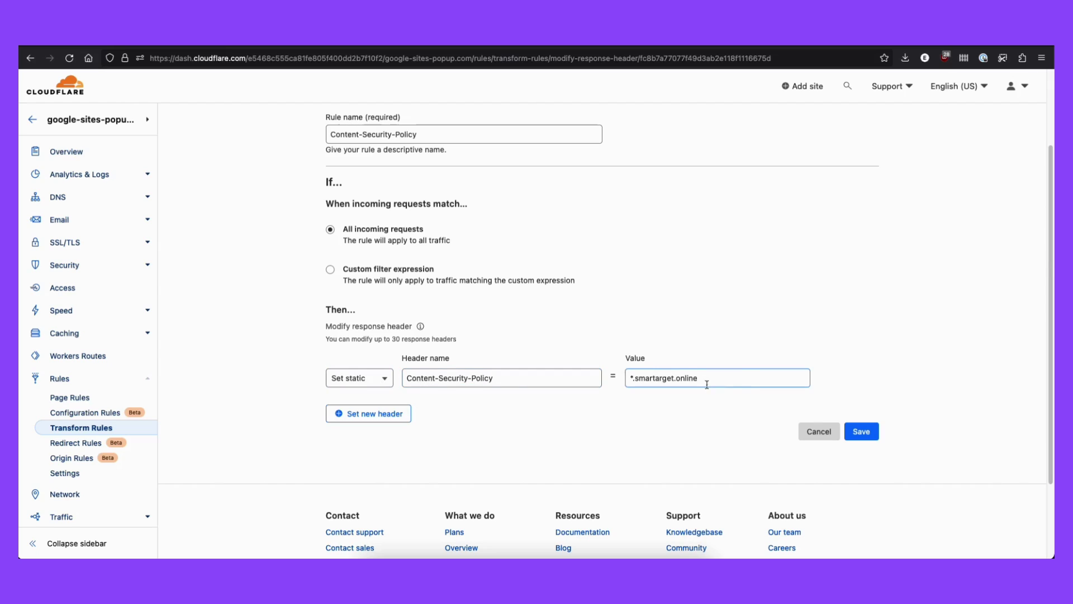
left_click_drag(707, 379, 628, 379)
left_click(628, 380)
Read the Content-Security-Policy rule instructions in the Sites editor, then go to Smartarget's apps list
left_click(307, 42)
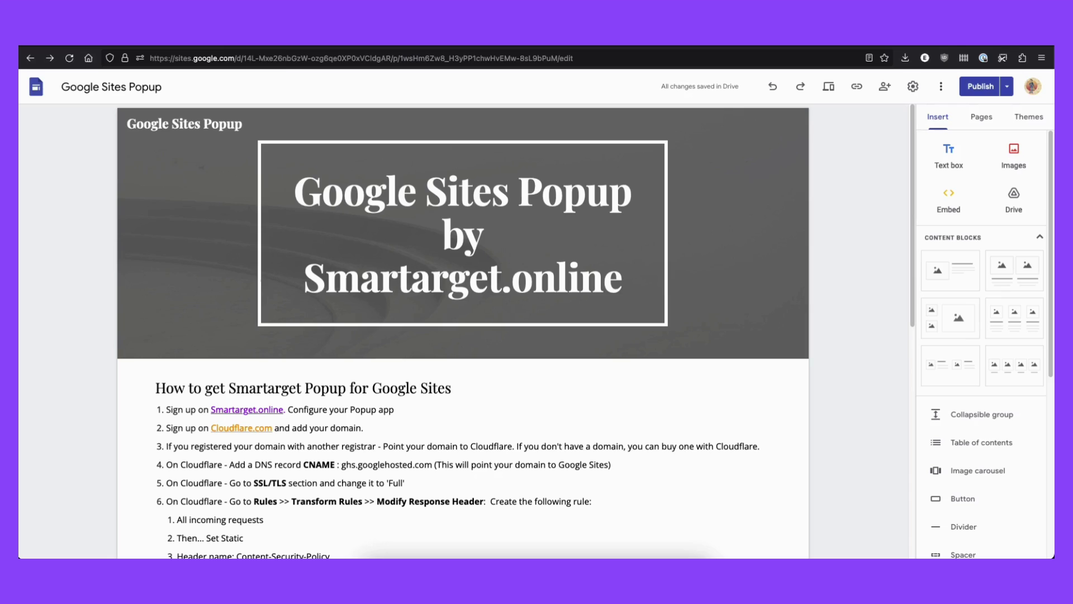
scroll(281, 363, "down", 5)
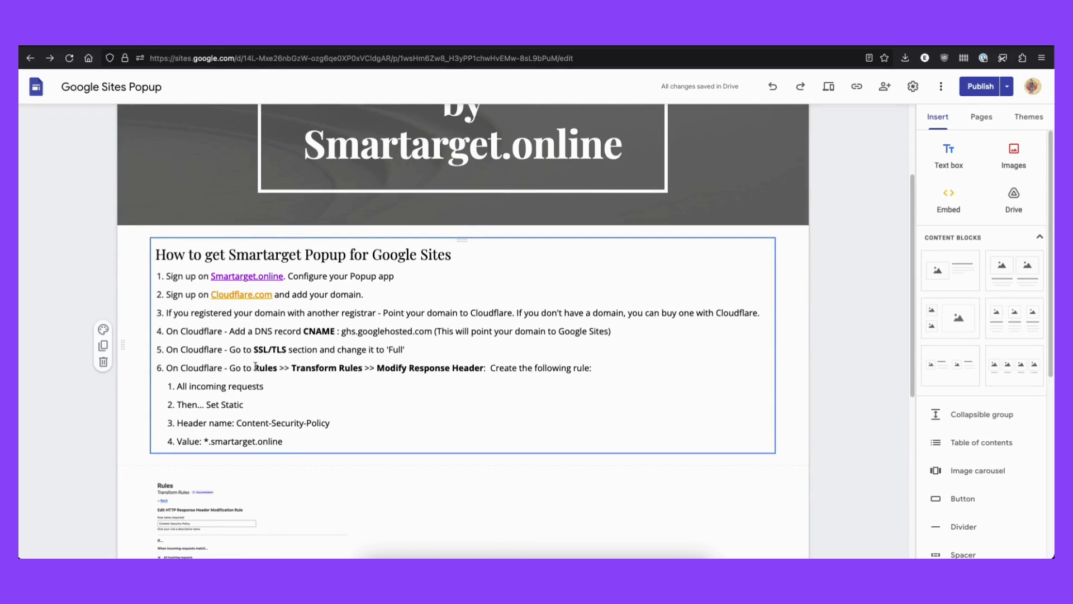
left_click(400, 44)
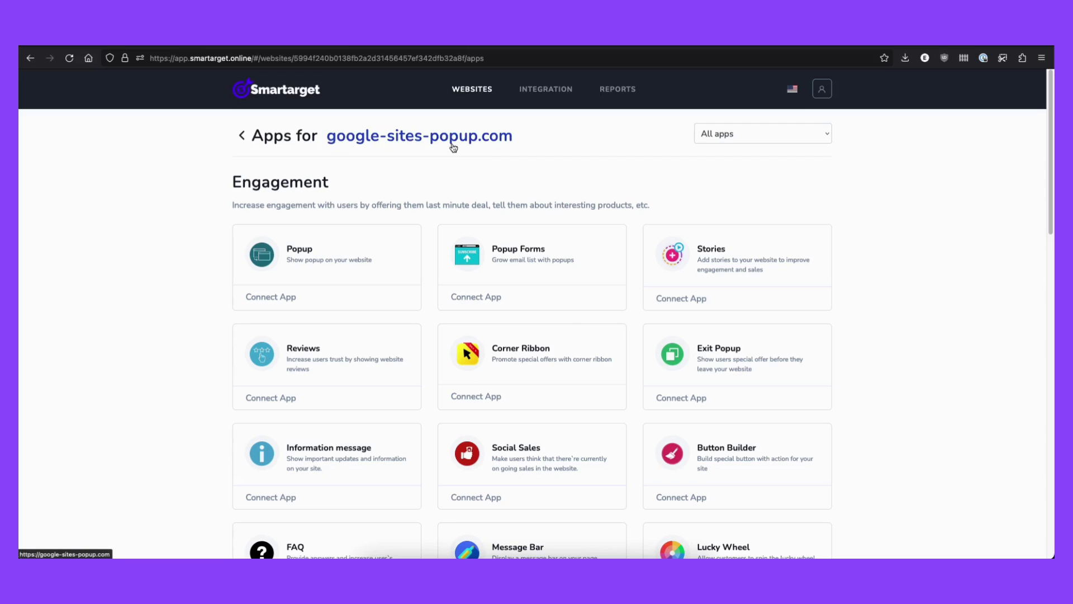
Save the Popup with Top image position on every page load, and copy the User ID
left_click(273, 298)
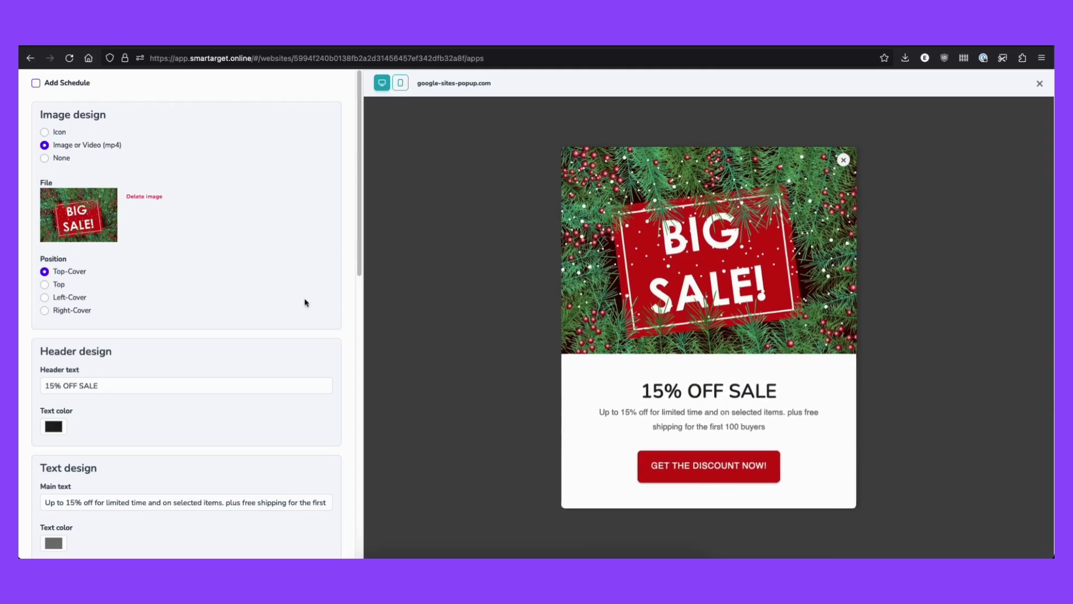
left_click(45, 284)
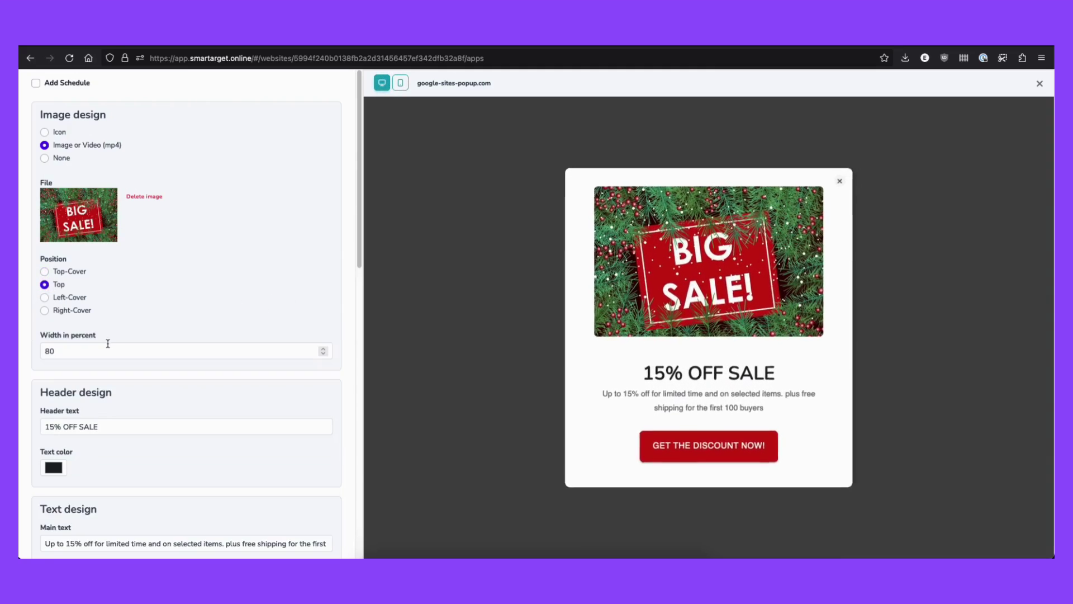
scroll(108, 359, "down", 12)
left_click(36, 446)
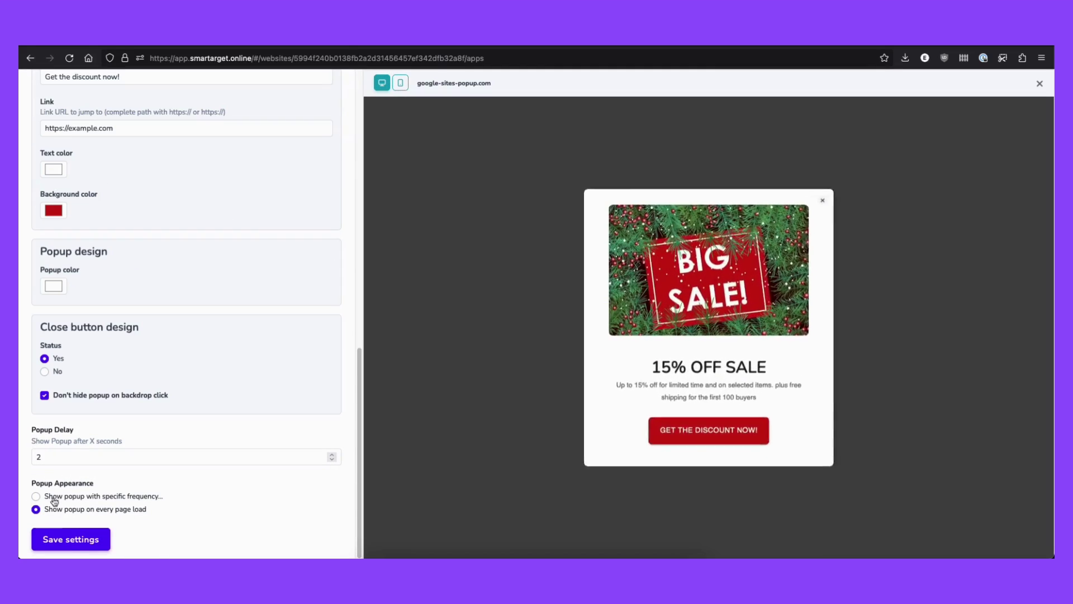
left_click(79, 539)
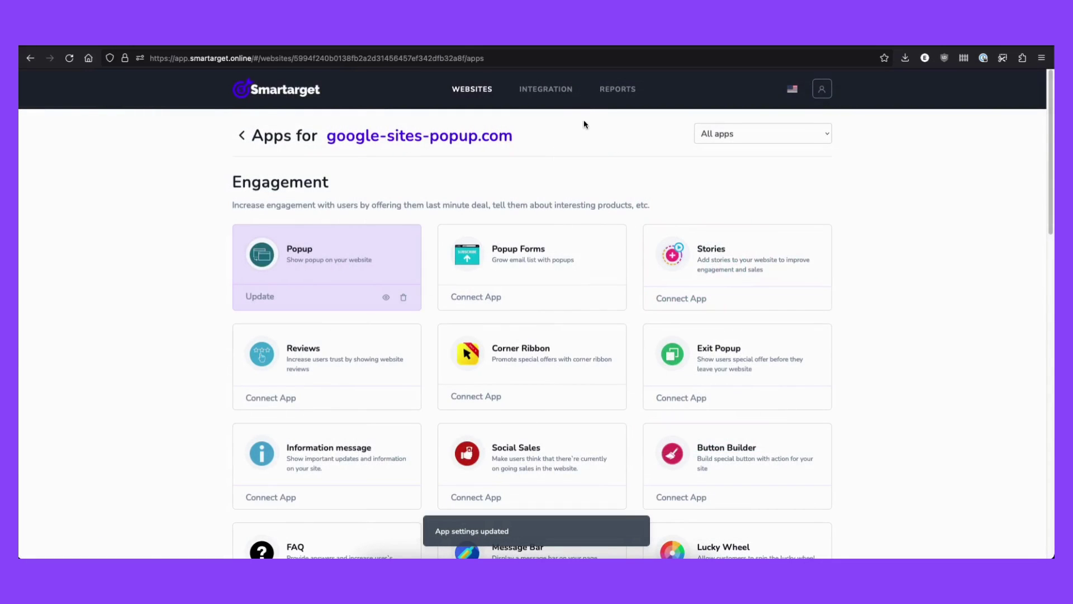
left_click(562, 95)
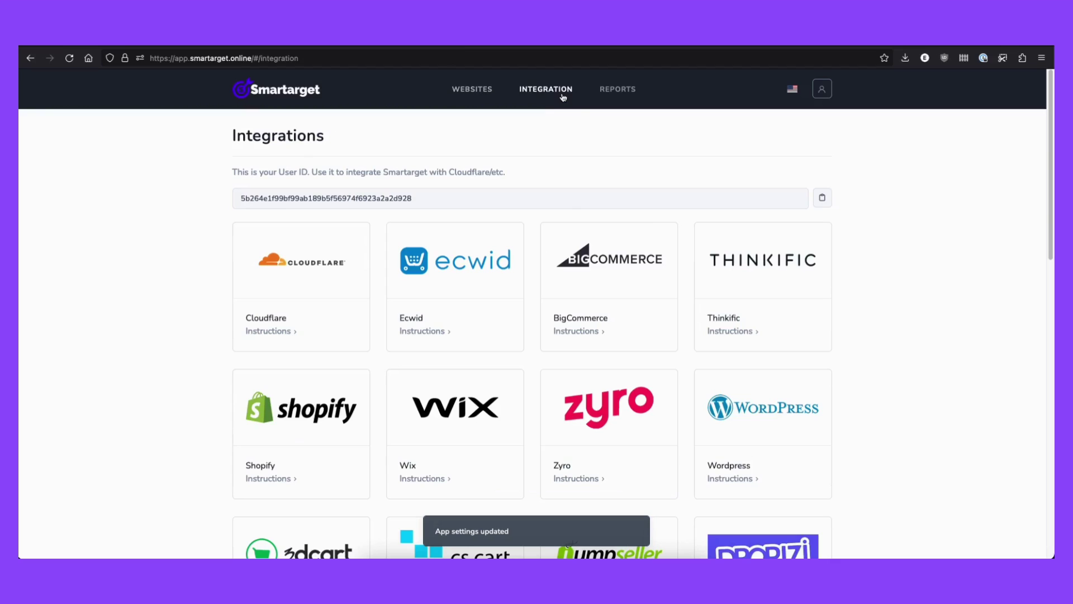
left_click(820, 200)
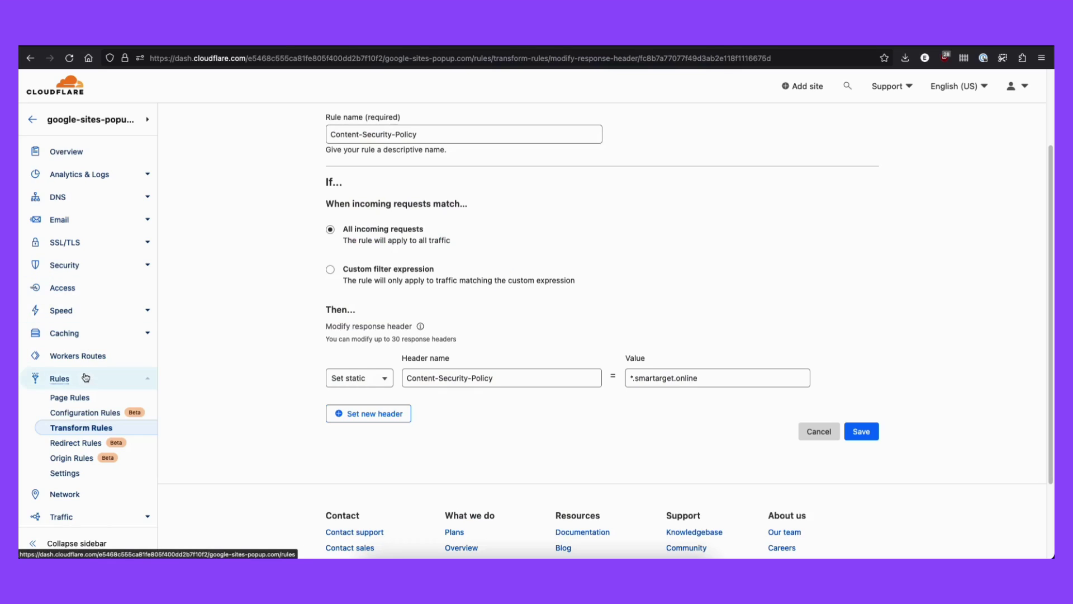
Search Cloudflare Apps for 'smartarget' and open Smartarget's install form for the site
scroll(77, 364, "down", 3)
left_click(81, 409)
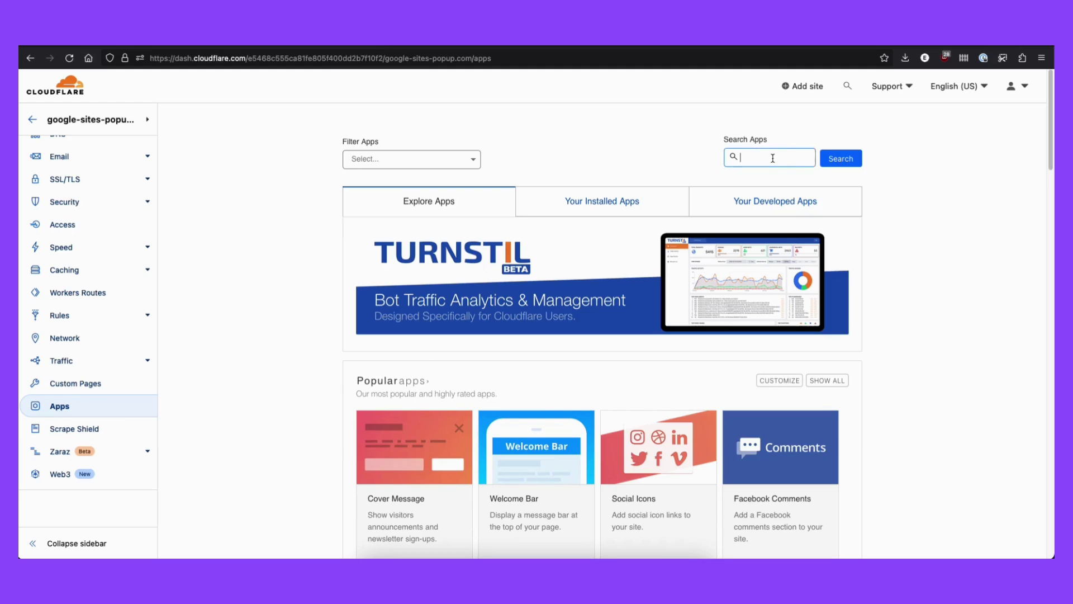
left_click(773, 158)
type("smartarg")
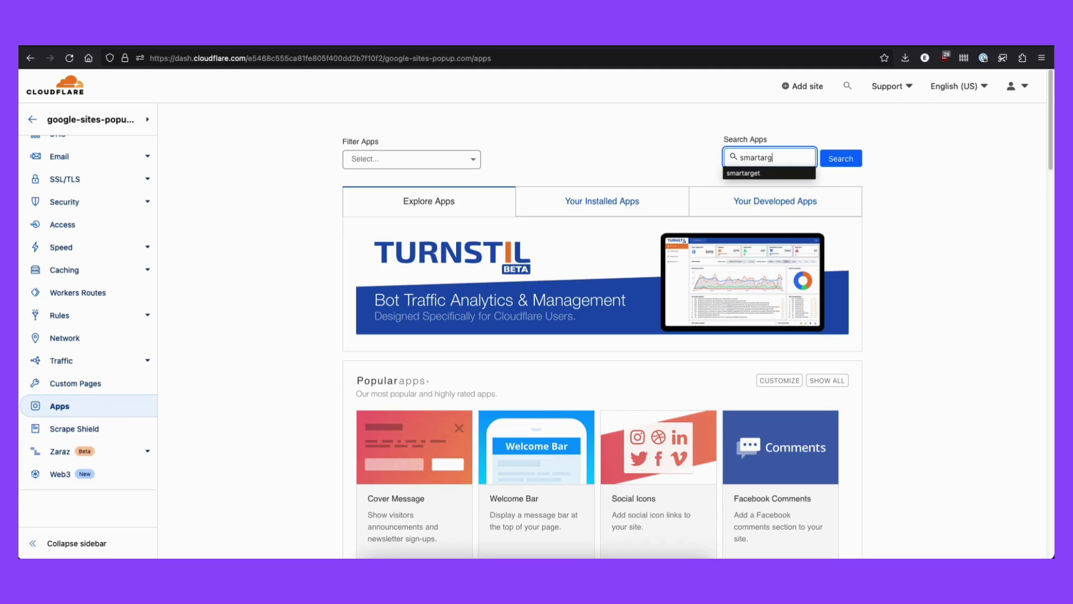
type("et")
key("Return")
scroll(653, 387, "down", 2)
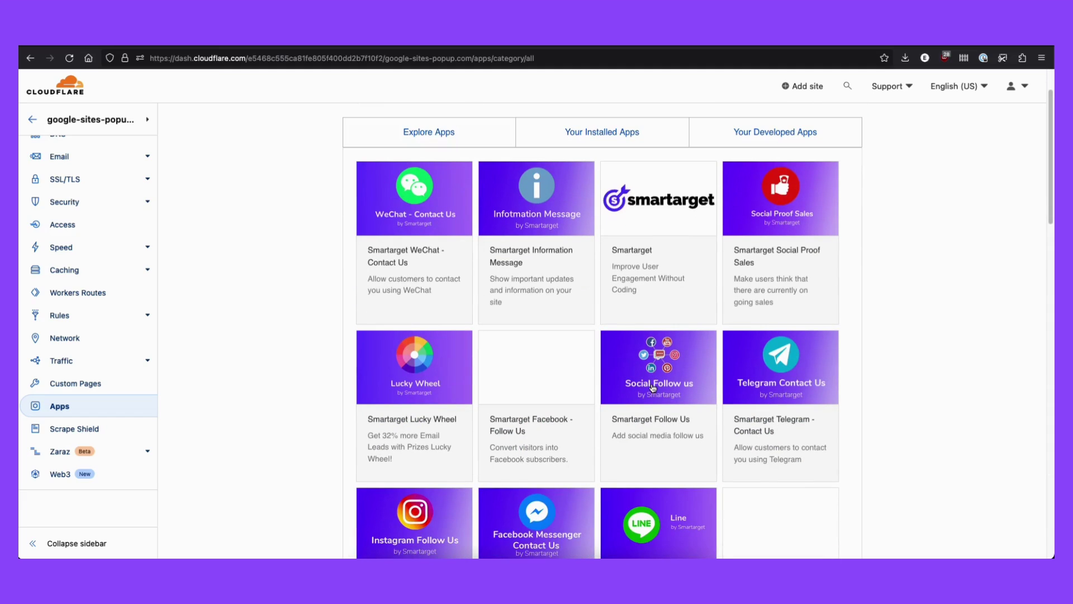
left_click(662, 202)
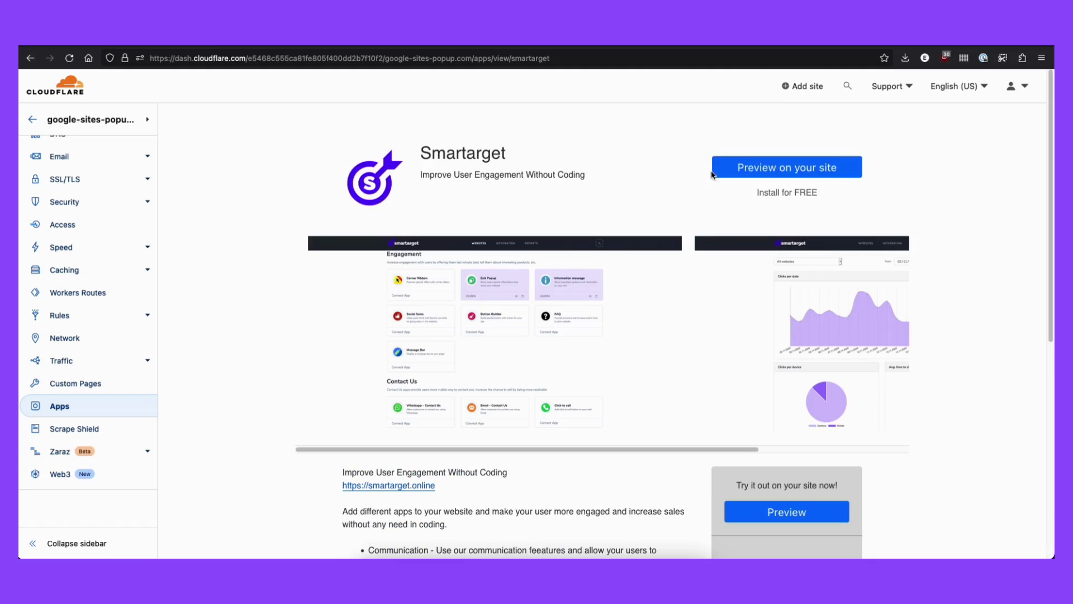
left_click(802, 176)
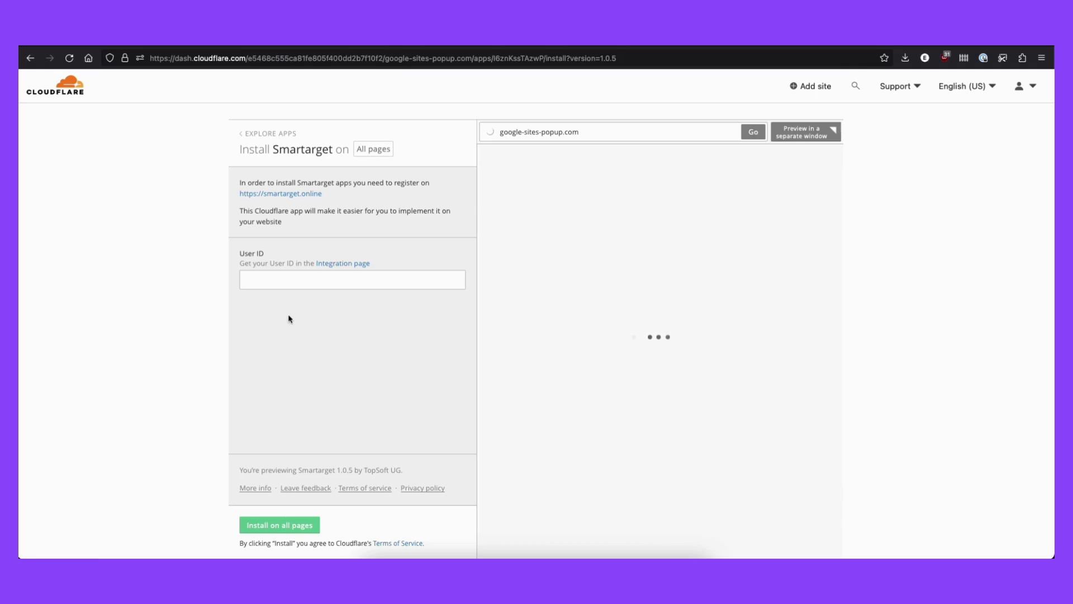
Paste the copied User ID and install Smartarget on all pages, accepting its permissions
left_click(270, 277)
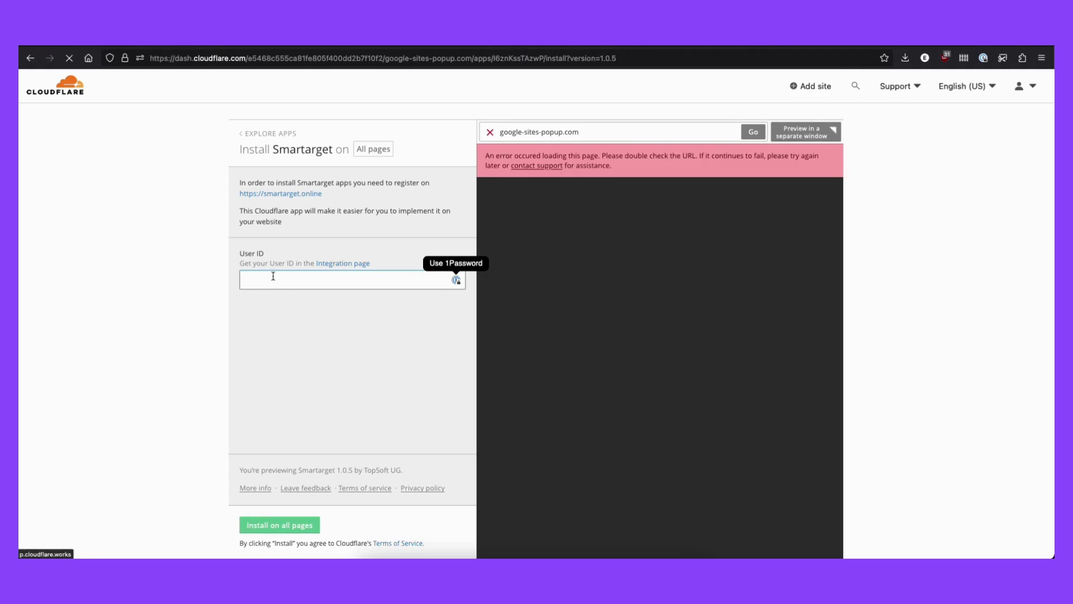
right_click(270, 277)
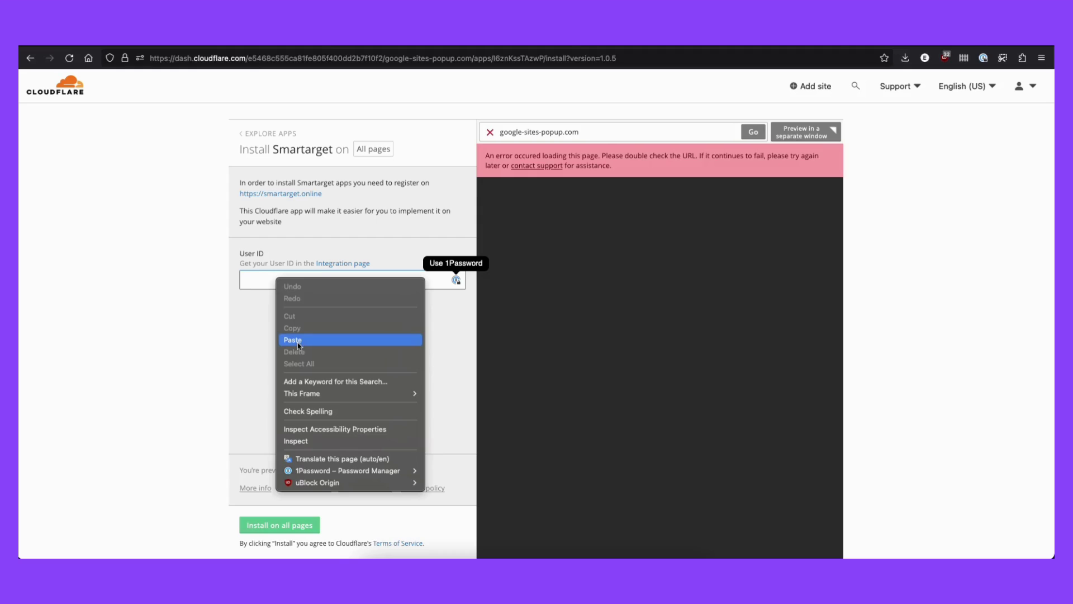
left_click(299, 345)
left_click(280, 524)
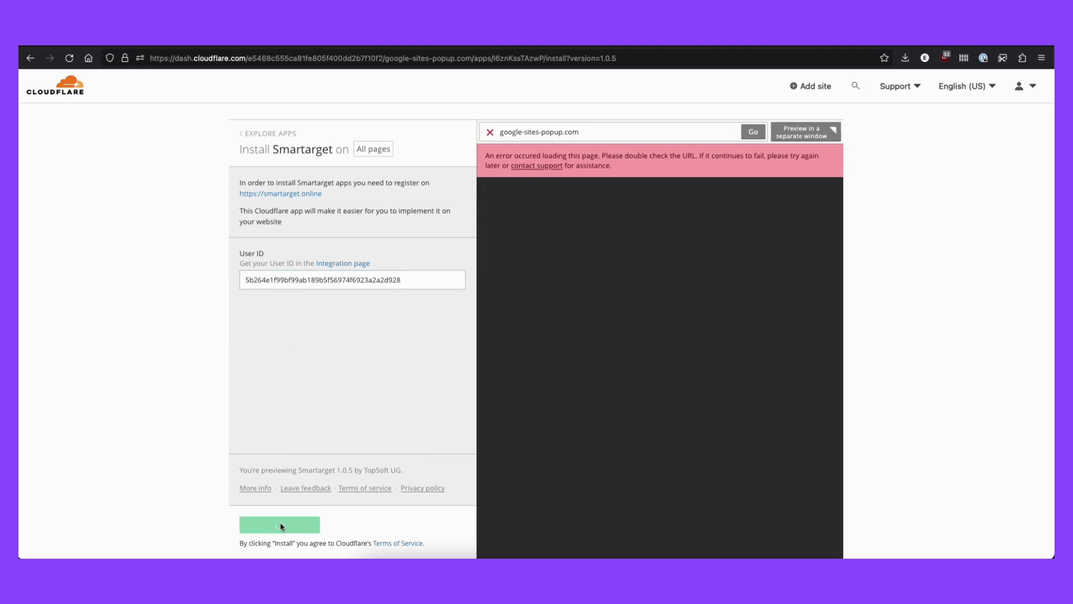
left_click(659, 431)
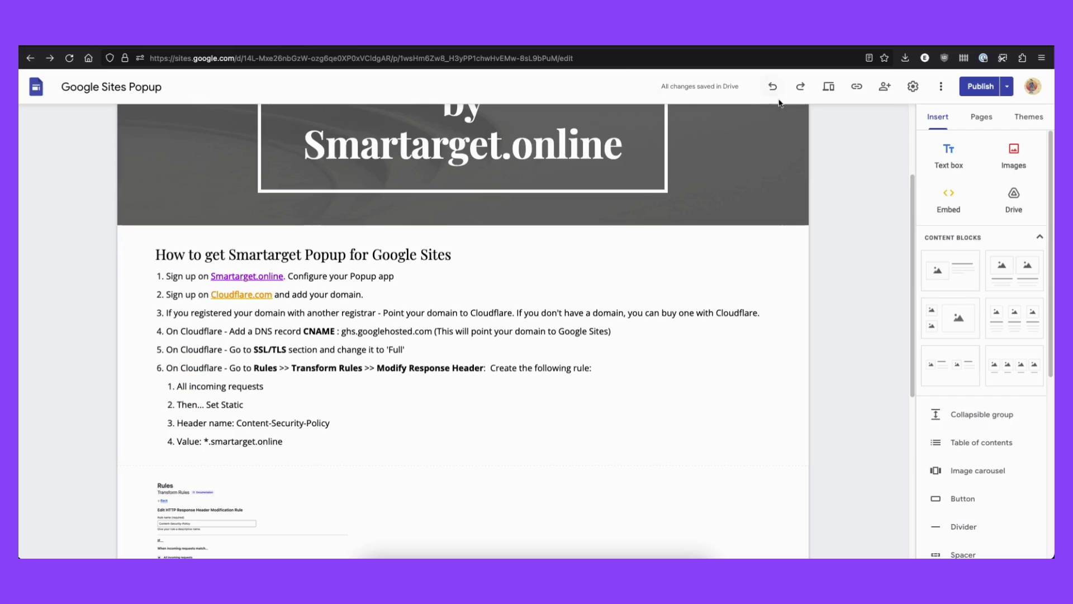
left_click(856, 86)
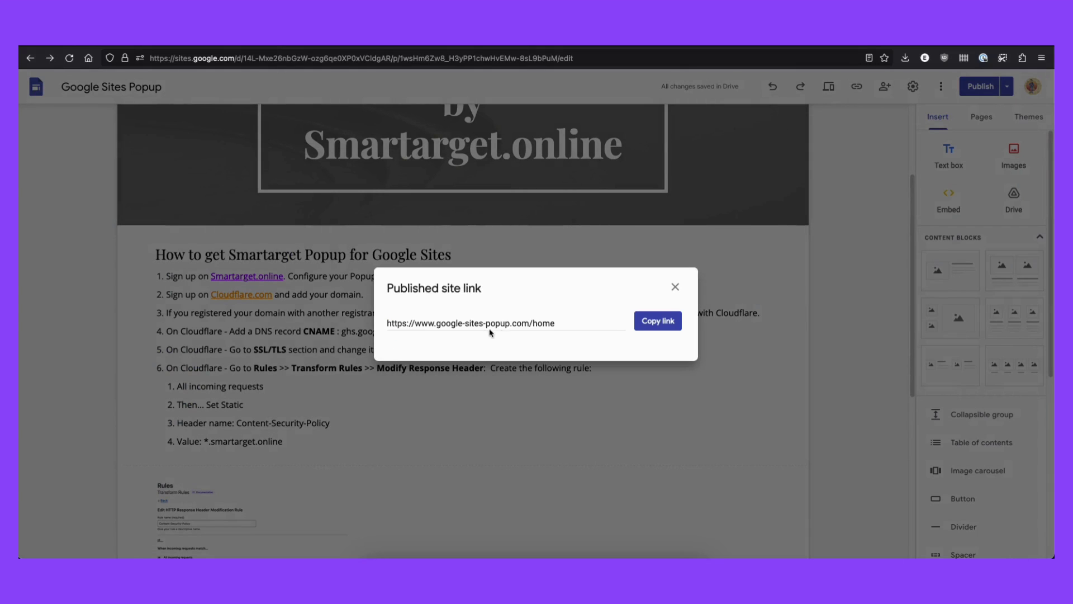
left_click(556, 321)
left_click(658, 321)
key("ctrl+t")
key("ctrl+v")
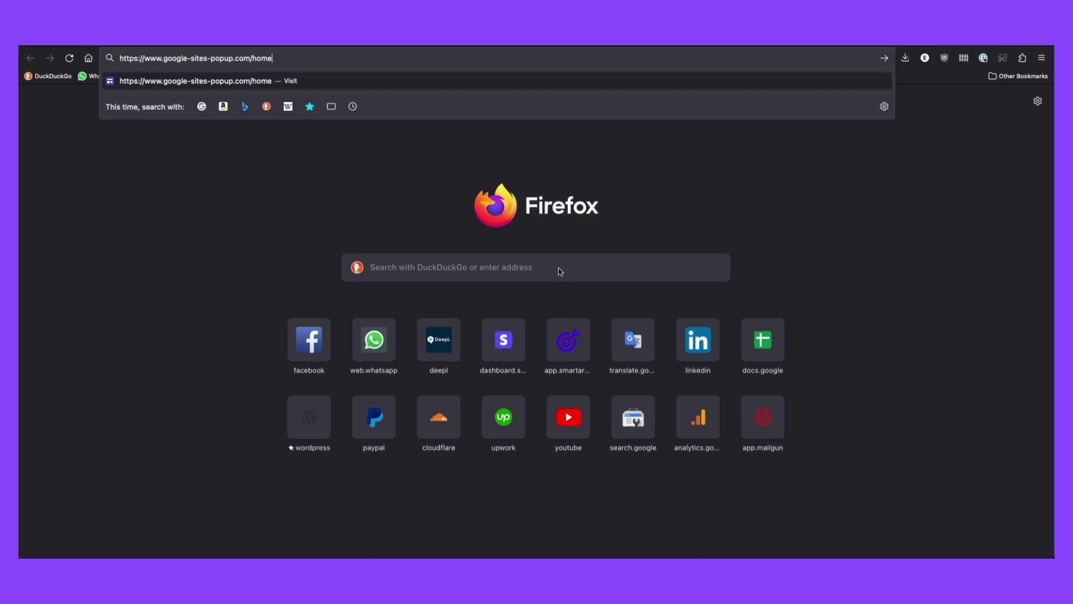
key("Return")
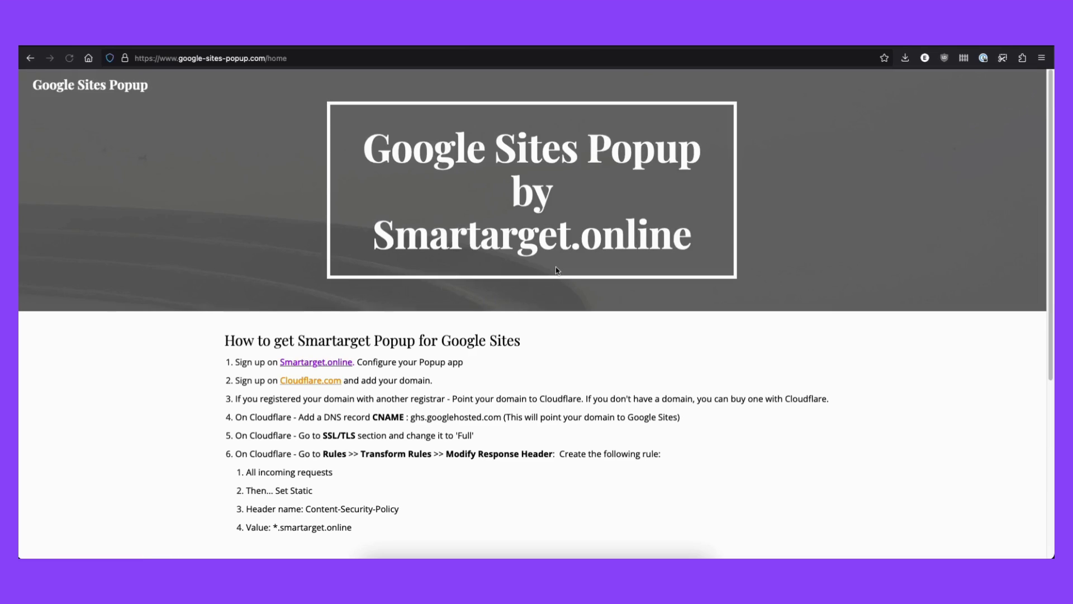